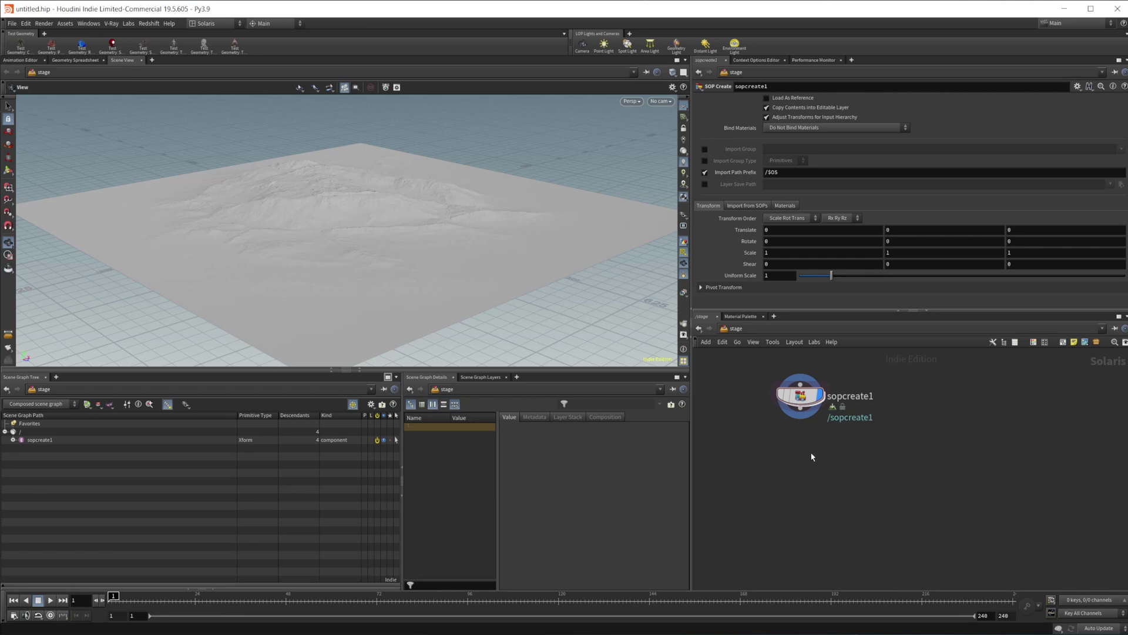
Add a Camera node directly beneath the terrain's SOP Create node
{"action": "key", "text": "Tab"}
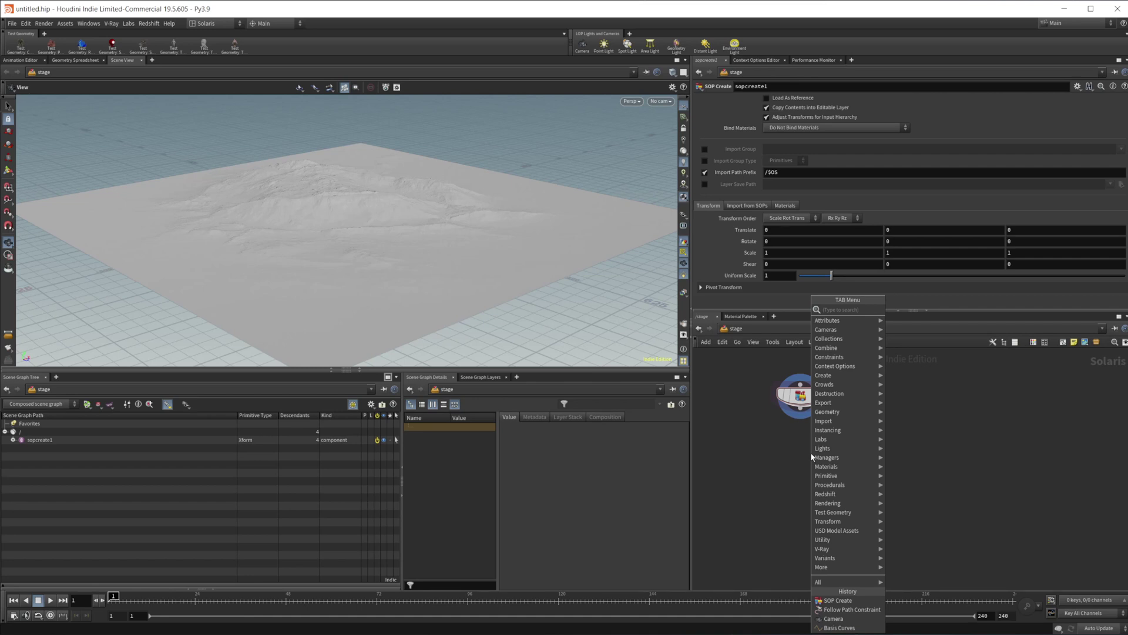
{"action": "type", "text": "cam"}
{"action": "key", "text": "Return"}
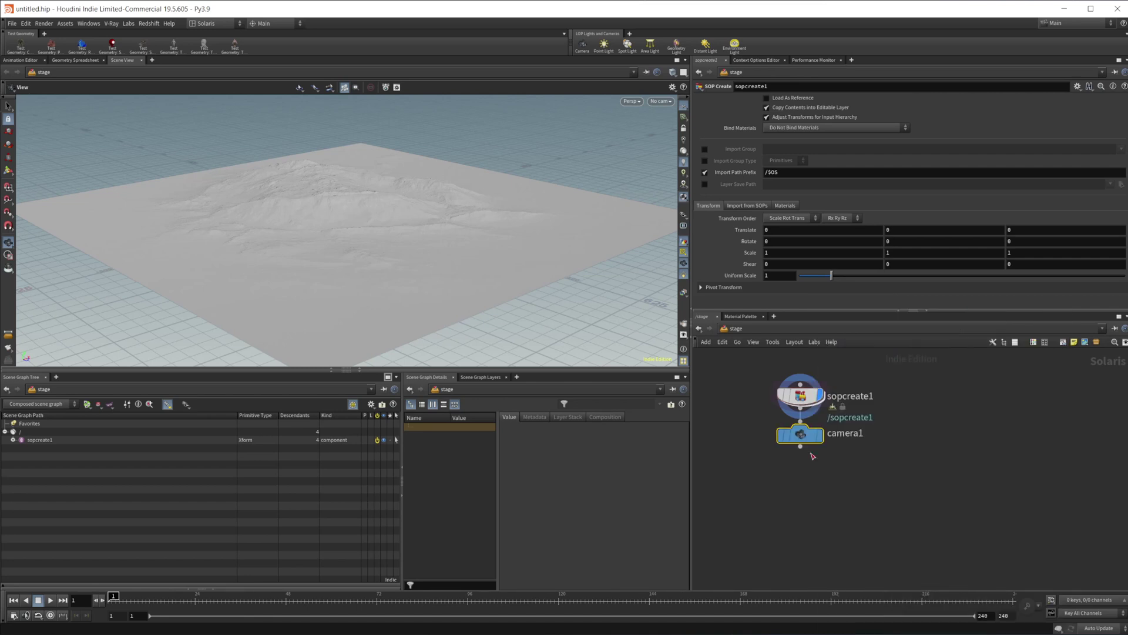
{"action": "left_click", "coordinate": [813, 456]}
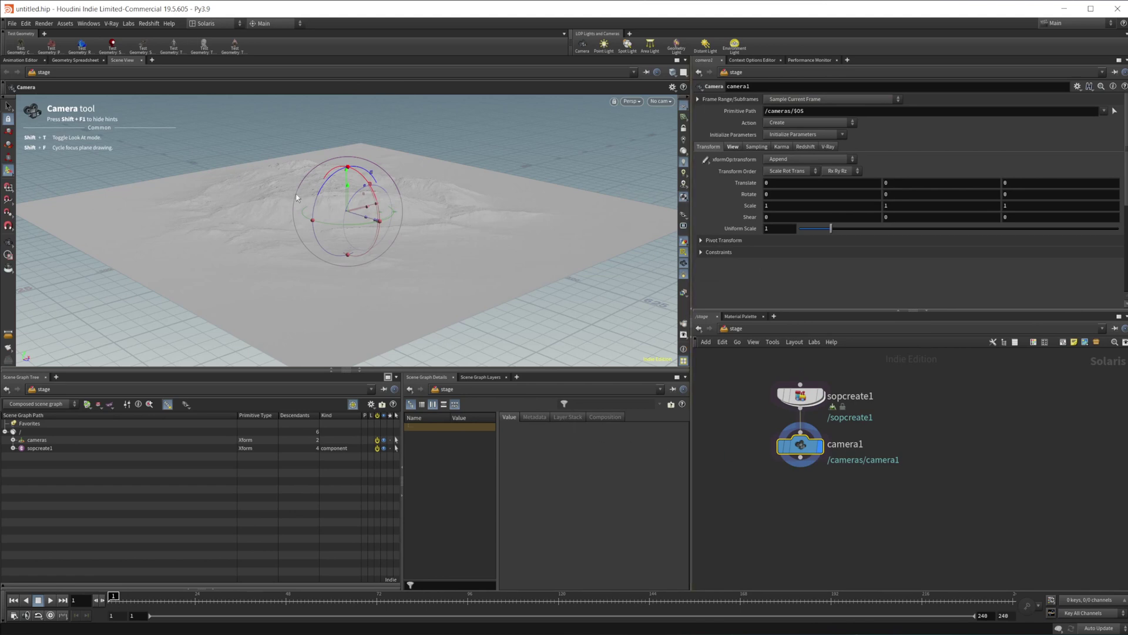
{"action": "left_click_drag", "start_coordinate": [333, 251], "coordinate": [454, 235], "text": "alt"}
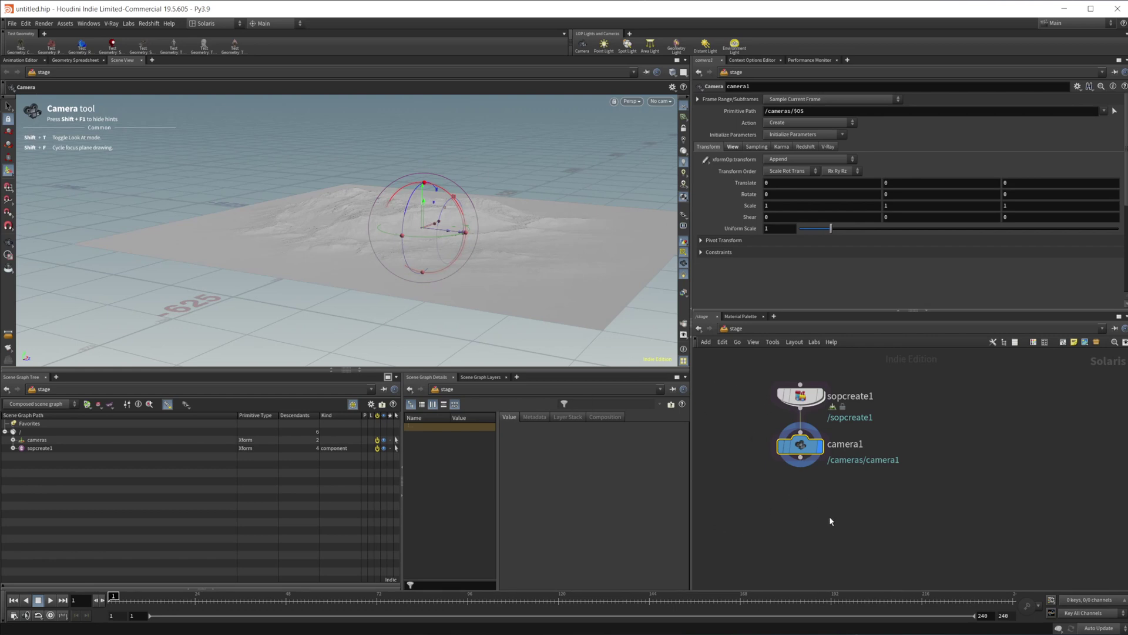
Add a Follow Path Constraint node and wire the camera's output into its first input
{"action": "key", "text": "Tab"}
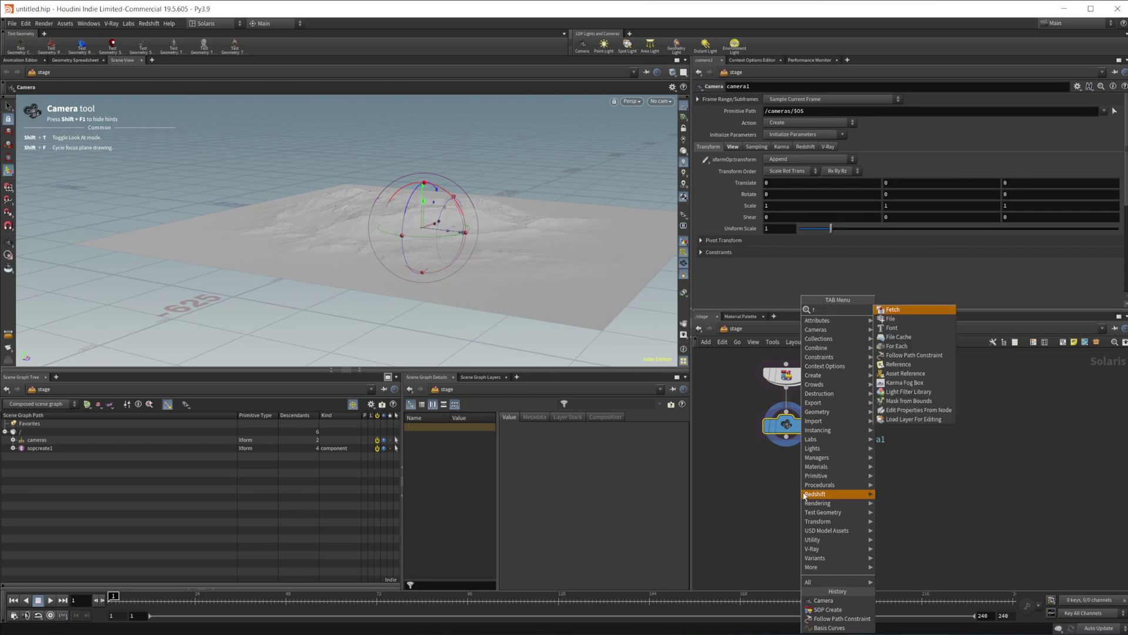
{"action": "type", "text": "foll"}
{"action": "key", "text": "Return"}
{"action": "left_click", "coordinate": [803, 492]}
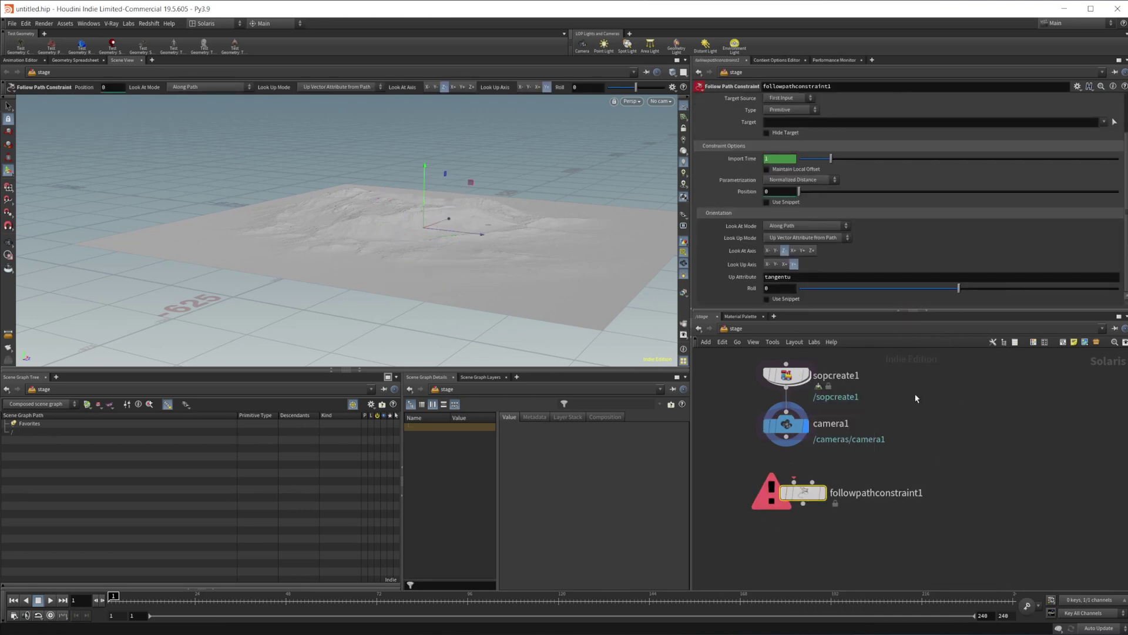
{"action": "left_click_drag", "start_coordinate": [786, 447], "coordinate": [788, 539]}
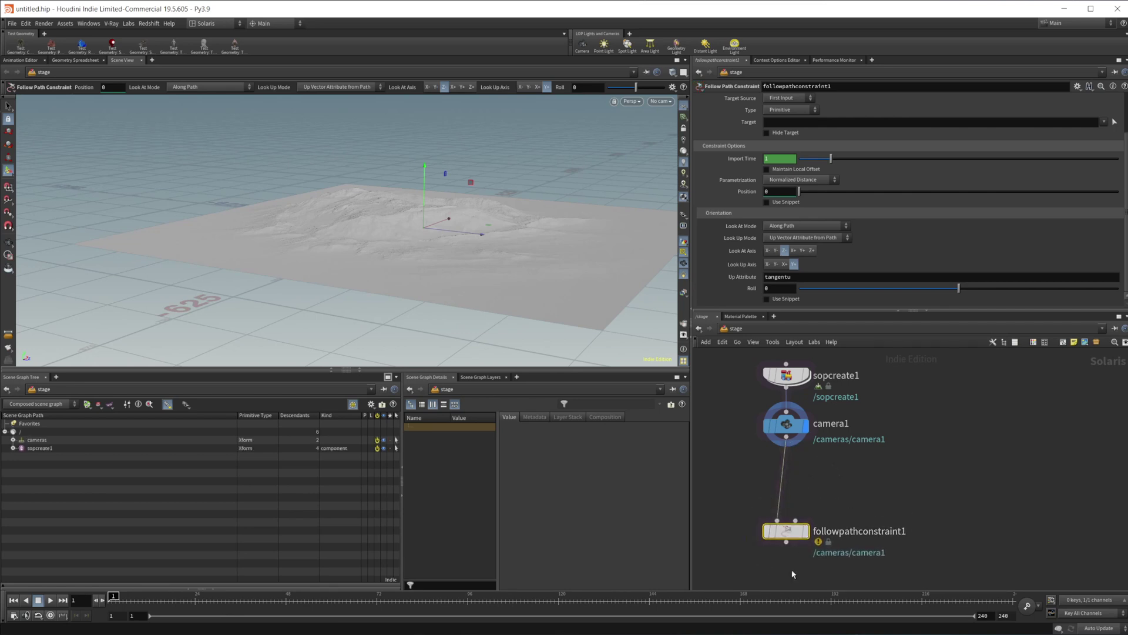
Add a second, unconnected SOP Create node beside the chain and enter its geometry network
{"action": "mouse_move", "coordinate": [845, 531]}
{"action": "key", "text": "Tab"}
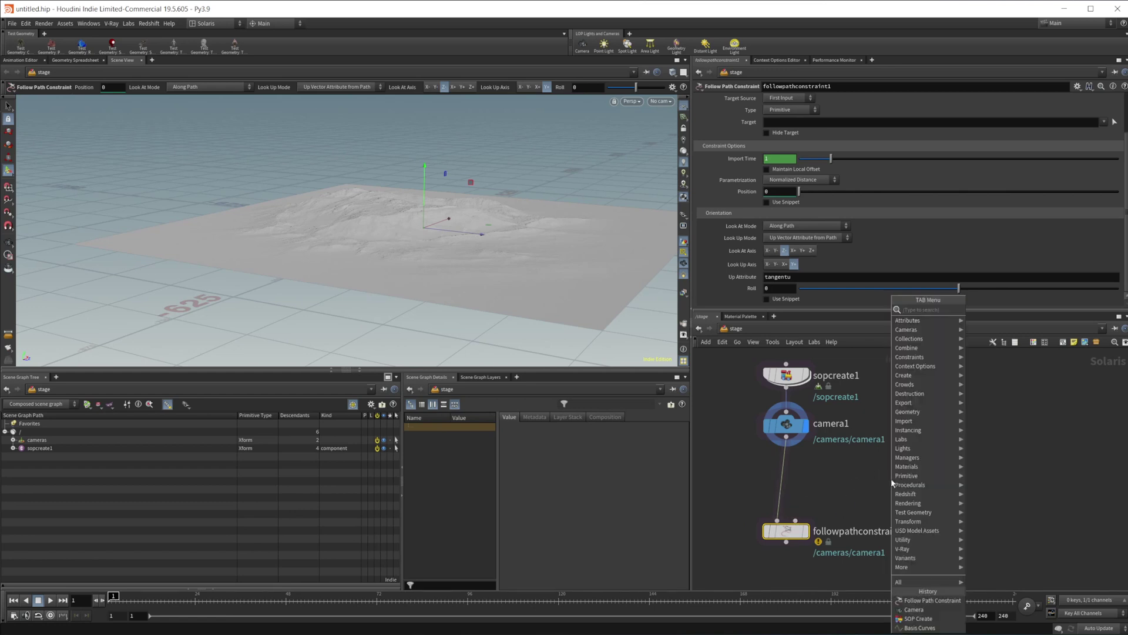
{"action": "type", "text": "s"}
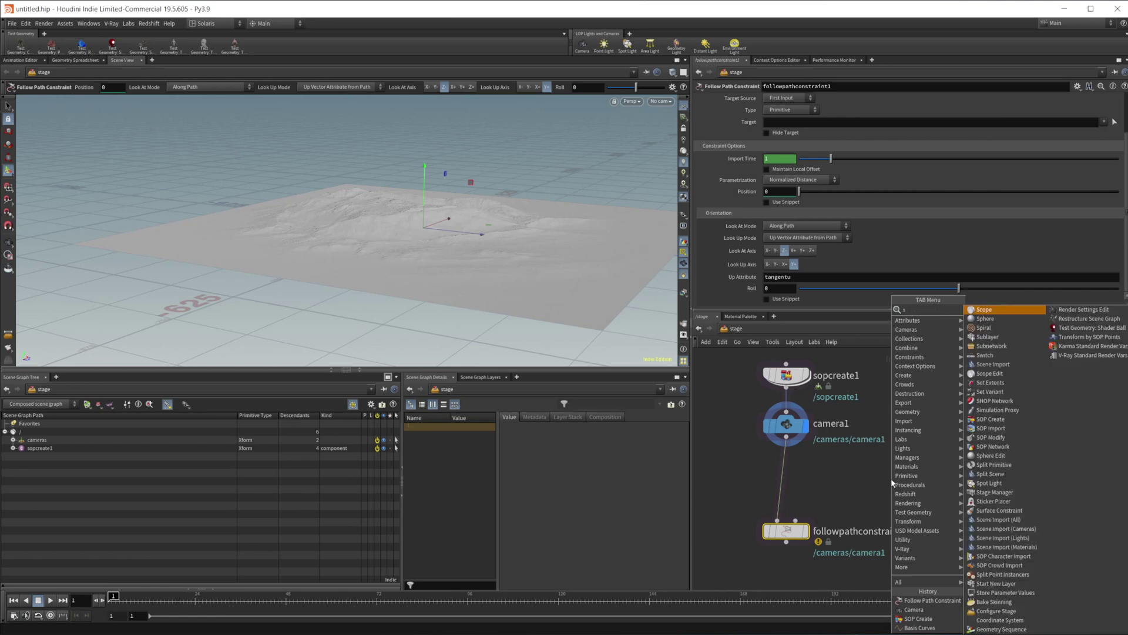
{"action": "type", "text": "opcr"}
{"action": "key", "text": "Return"}
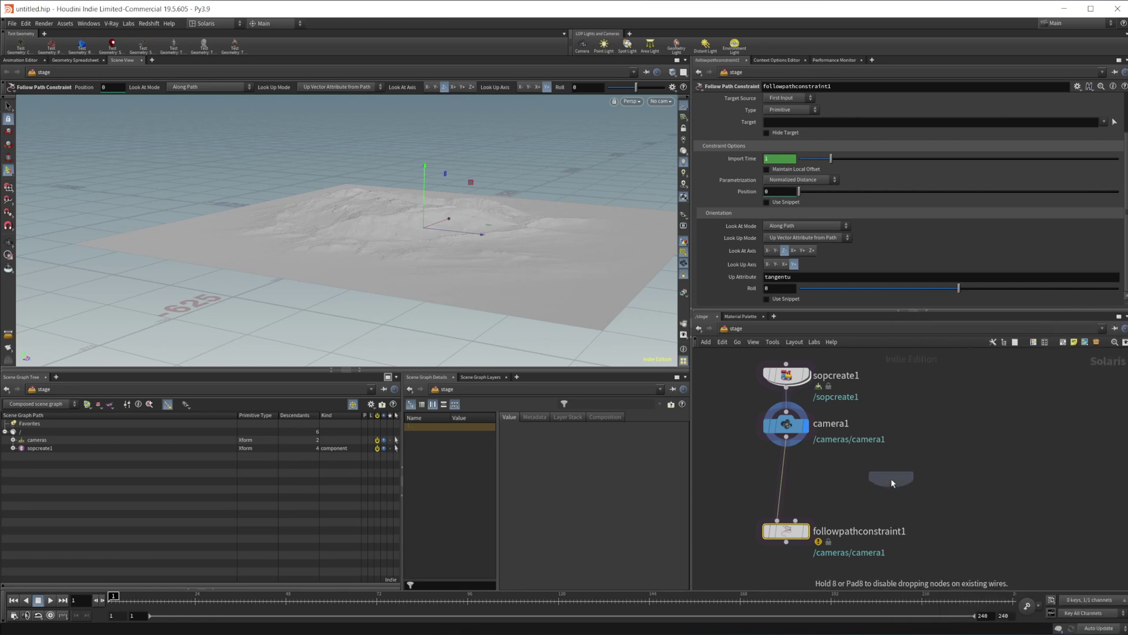
{"action": "left_click", "coordinate": [891, 478]}
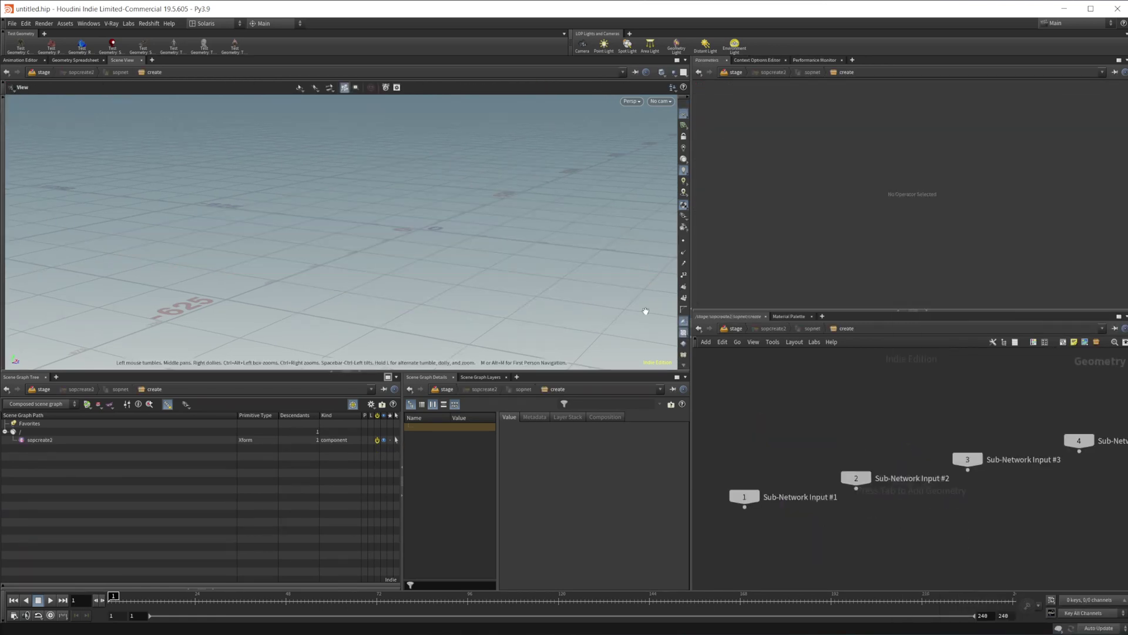
Place a Bezier Curve node inside the new SOP Create network
{"action": "key", "text": "Tab"}
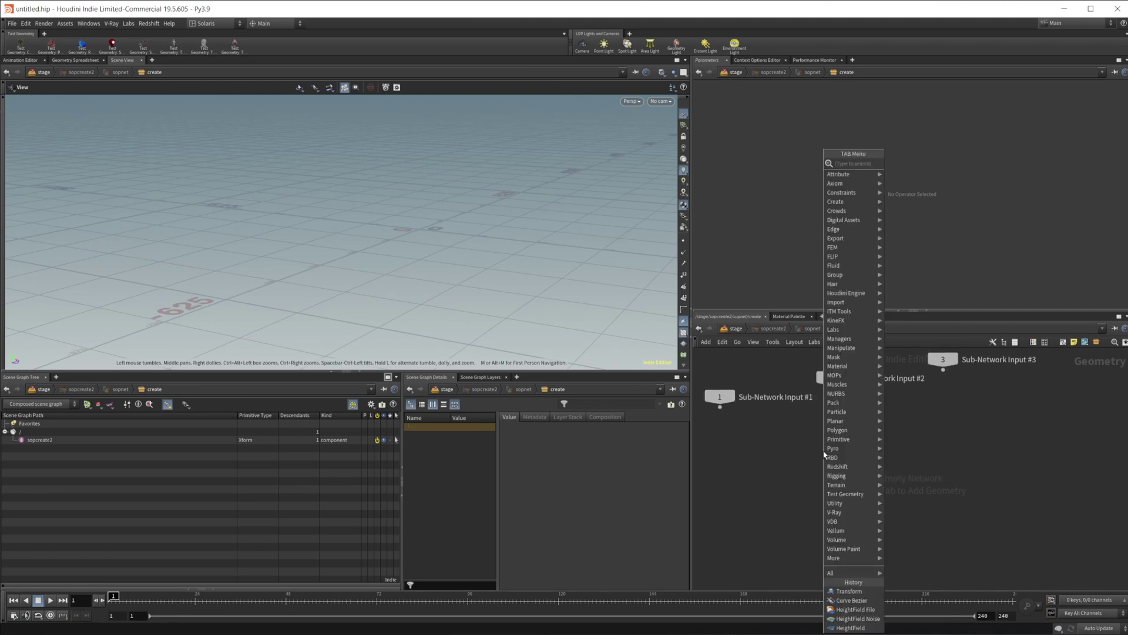
{"action": "type", "text": "line"}
{"action": "key", "text": "Return"}
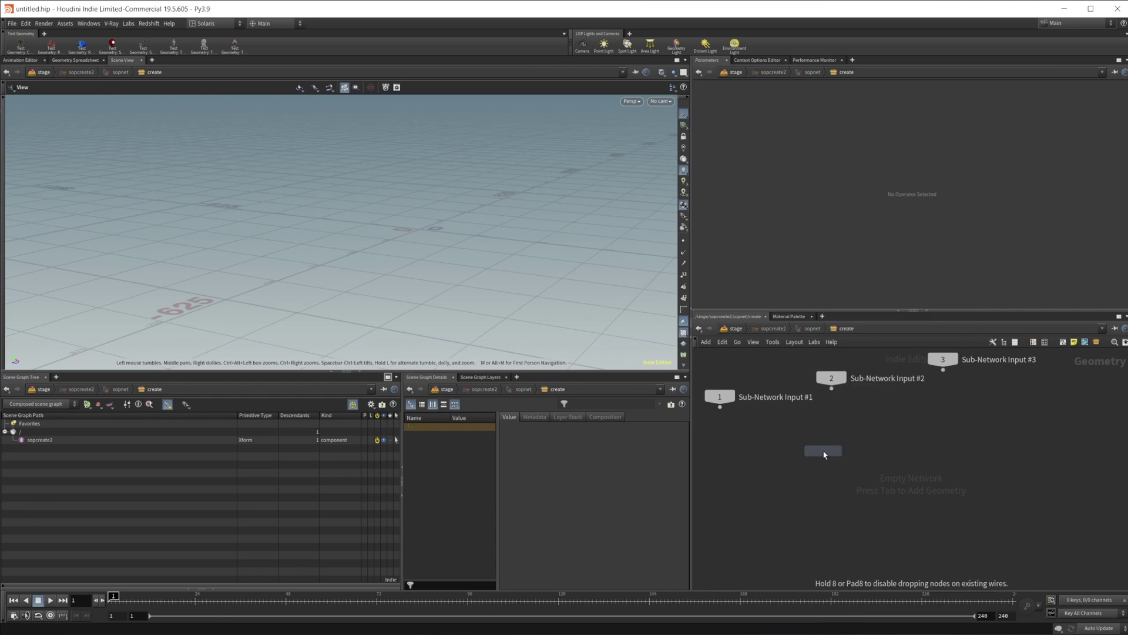
{"action": "left_click", "coordinate": [823, 452]}
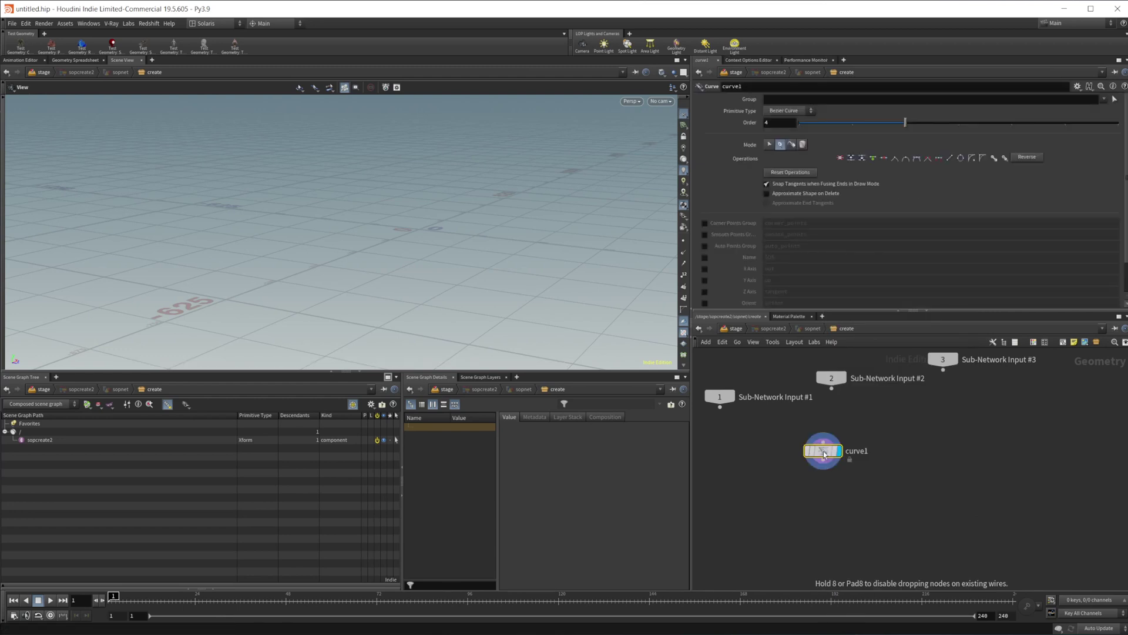
Activate curve drawing in the viewport and switch to the Top view
{"action": "key", "text": "Return"}
{"action": "left_click_drag", "start_coordinate": [235, 312], "coordinate": [360, 277], "text": "alt"}
{"action": "left_click", "coordinate": [382, 289]}
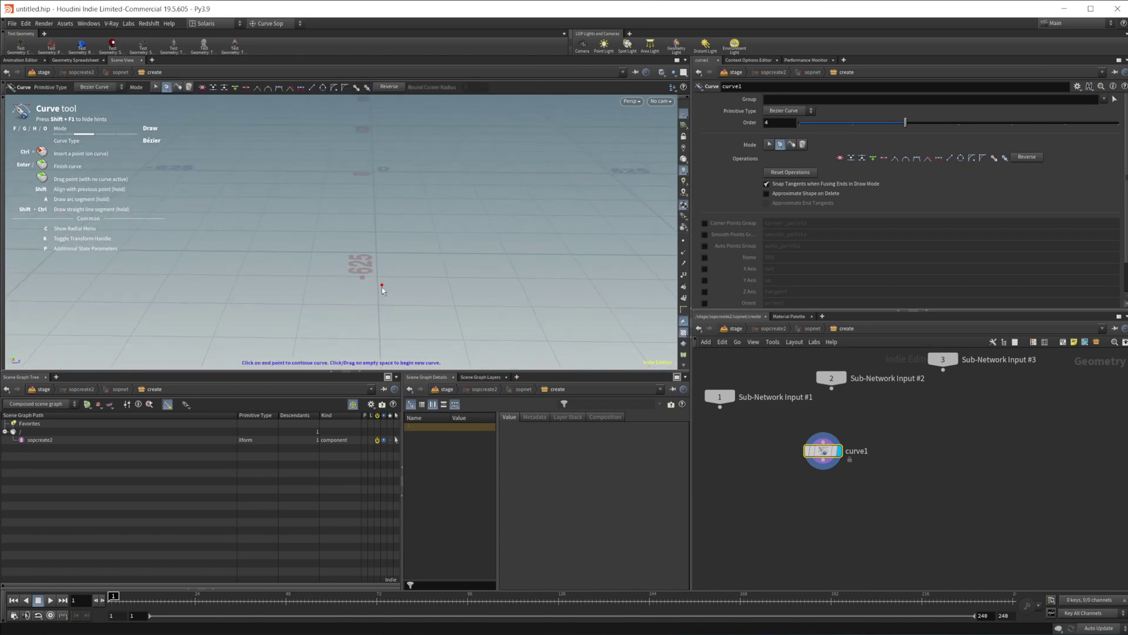
{"action": "left_click", "coordinate": [631, 101]}
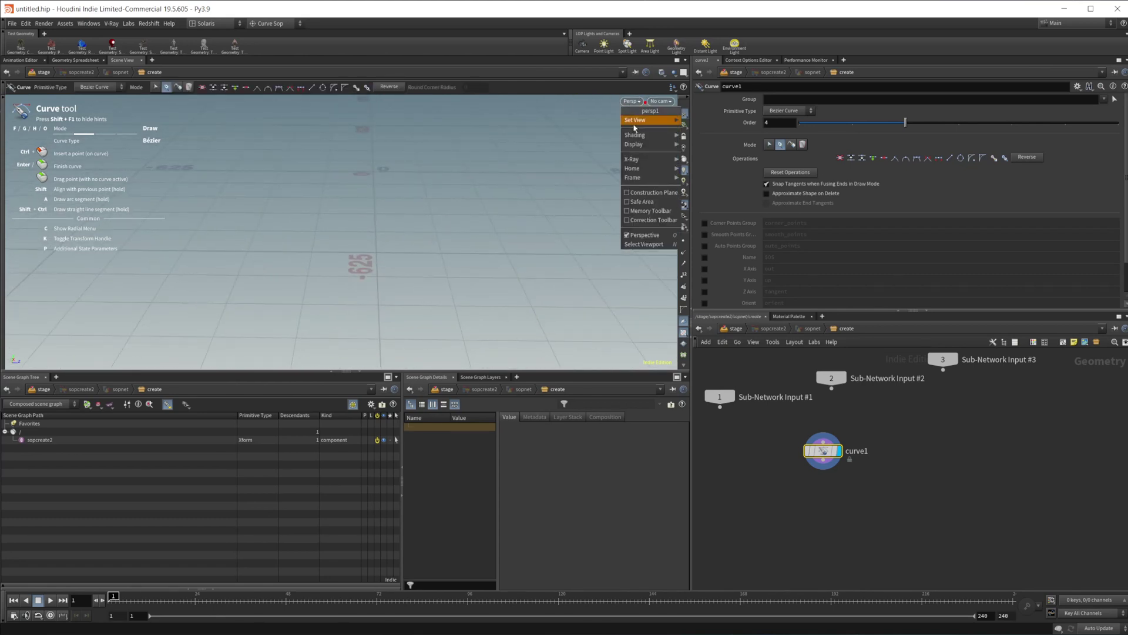
{"action": "mouse_move", "coordinate": [635, 124]}
{"action": "left_click", "coordinate": [712, 139]}
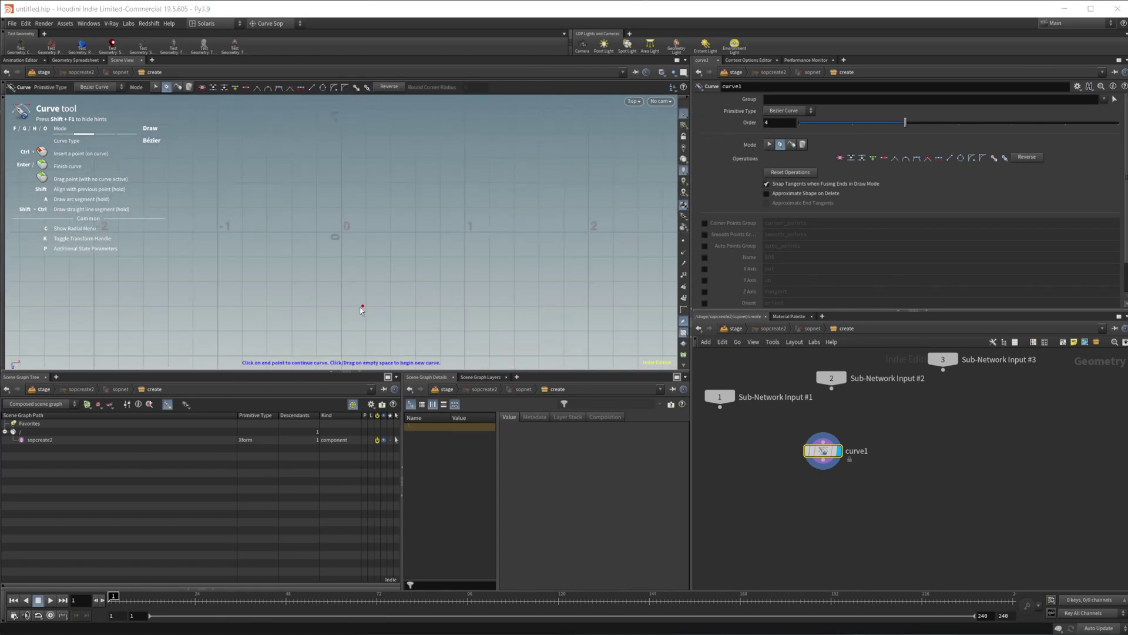
Draw a winding four-point Bezier curve running from near the 625 grid mark towards the origin, and finish it
{"action": "right_click_drag", "start_coordinate": [420, 269], "coordinate": [229, 333], "text": "alt"}
{"action": "right_click_drag", "start_coordinate": [447, 283], "coordinate": [279, 294], "text": "alt"}
{"action": "middle_click_drag", "start_coordinate": [461, 259], "coordinate": [479, 135], "text": "alt"}
{"action": "right_click_drag", "start_coordinate": [478, 136], "coordinate": [309, 292], "text": "alt"}
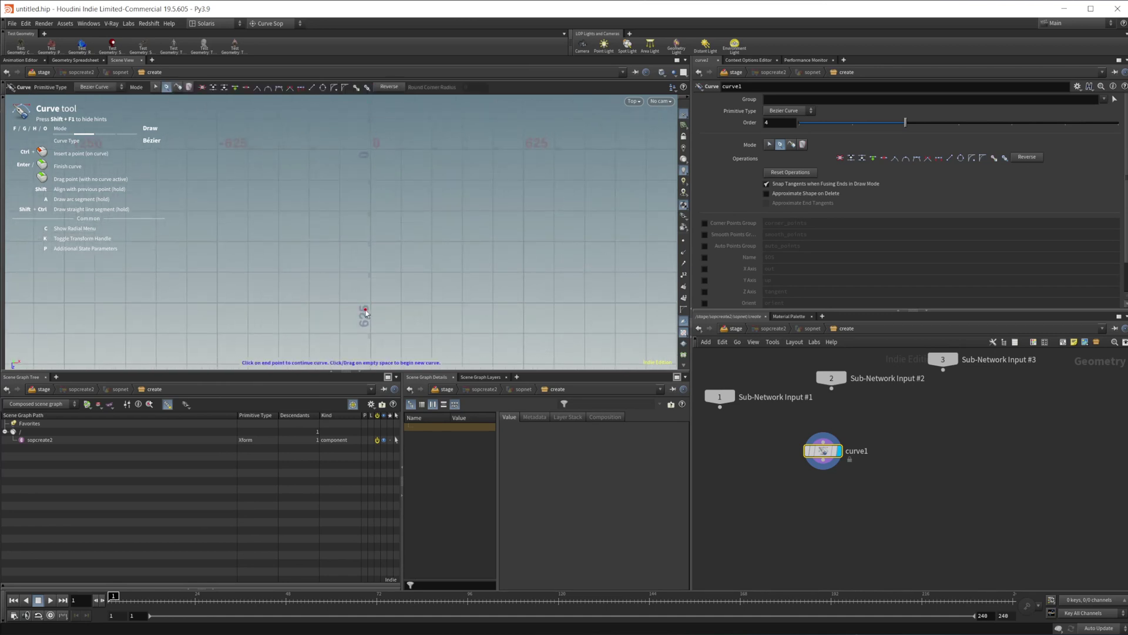
{"action": "left_click_drag", "start_coordinate": [363, 277], "coordinate": [367, 176]}
{"action": "left_click", "coordinate": [368, 188]}
{"action": "key", "text": "Return"}
Append a Transform node to the curve and set its Y translation to 20
{"action": "middle_click_drag", "start_coordinate": [815, 503], "coordinate": [784, 439]}
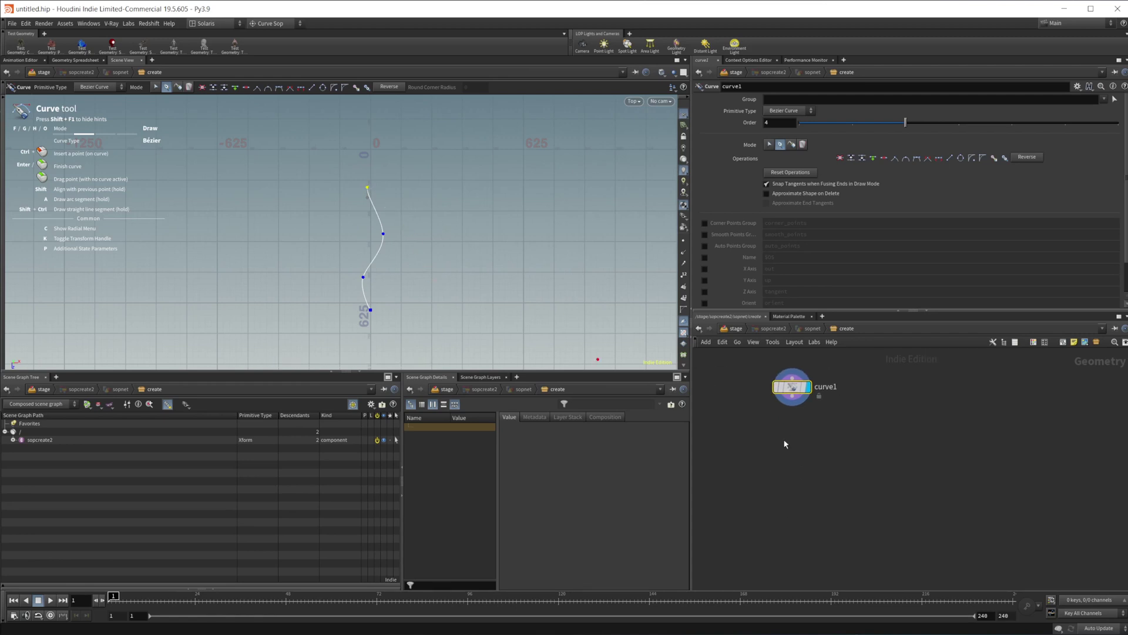
{"action": "key", "text": "Tab"}
{"action": "type", "text": "trans"}
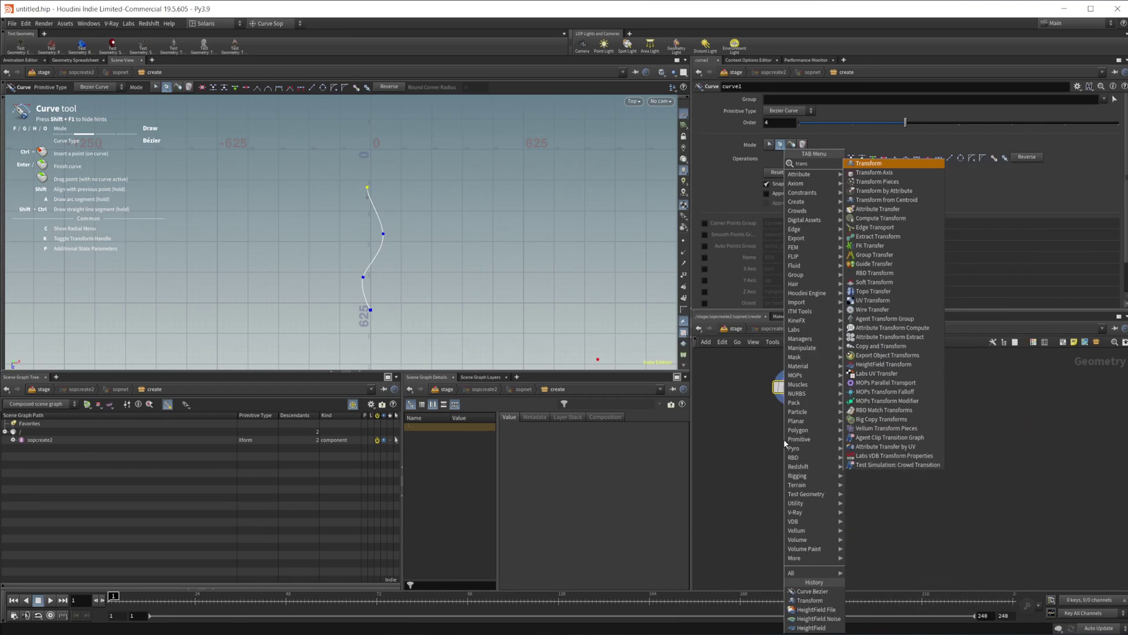
{"action": "key", "text": "Return"}
{"action": "key", "text": "Return"}
{"action": "left_click", "coordinate": [923, 138]}
{"action": "type", "text": "20"}
{"action": "key", "text": "Return"}
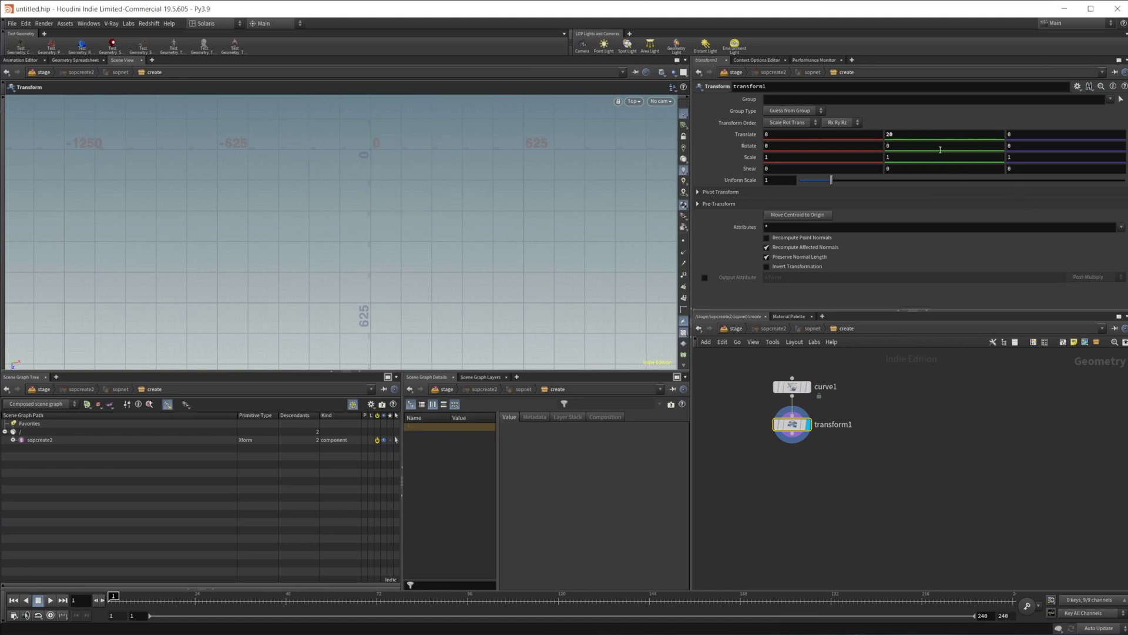
{"action": "key", "text": "Escape"}
Switch the viewport back to the Perspective view and return to the stage network
{"action": "left_click", "coordinate": [633, 101]}
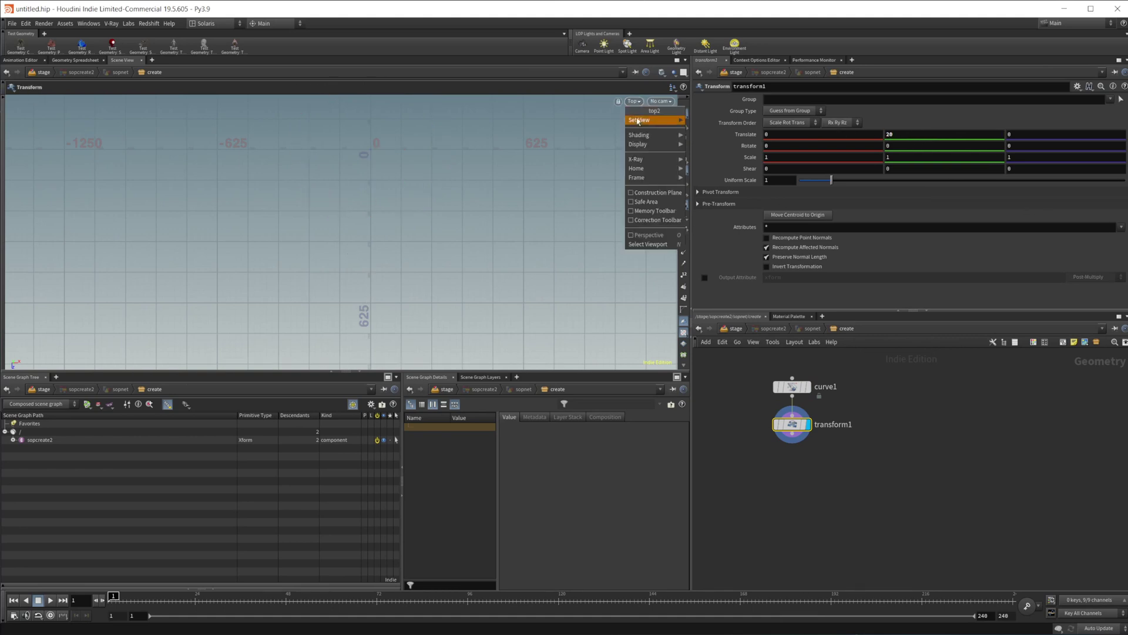
{"action": "mouse_move", "coordinate": [642, 120]}
{"action": "left_click", "coordinate": [695, 121]}
{"action": "left_click_drag", "start_coordinate": [415, 222], "coordinate": [435, 209], "text": "alt"}
{"action": "left_click", "coordinate": [736, 329]}
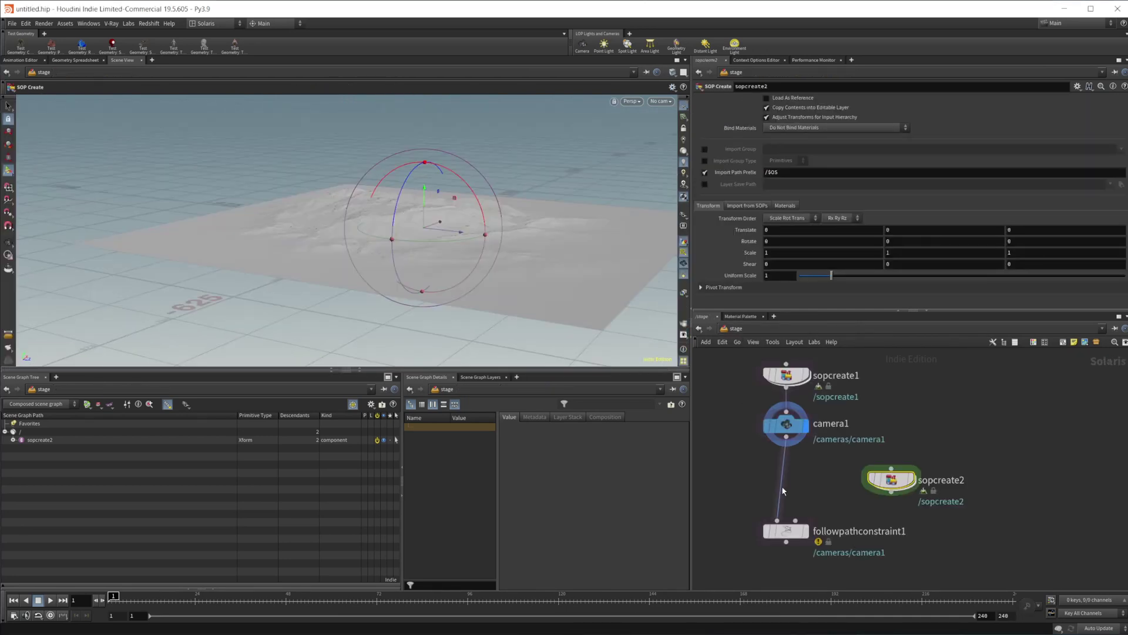
Wire the curve's SOP Create node into the Follow Path Constraint's second input and display the constraint node
{"action": "middle_click_drag", "start_coordinate": [884, 509], "coordinate": [870, 476]}
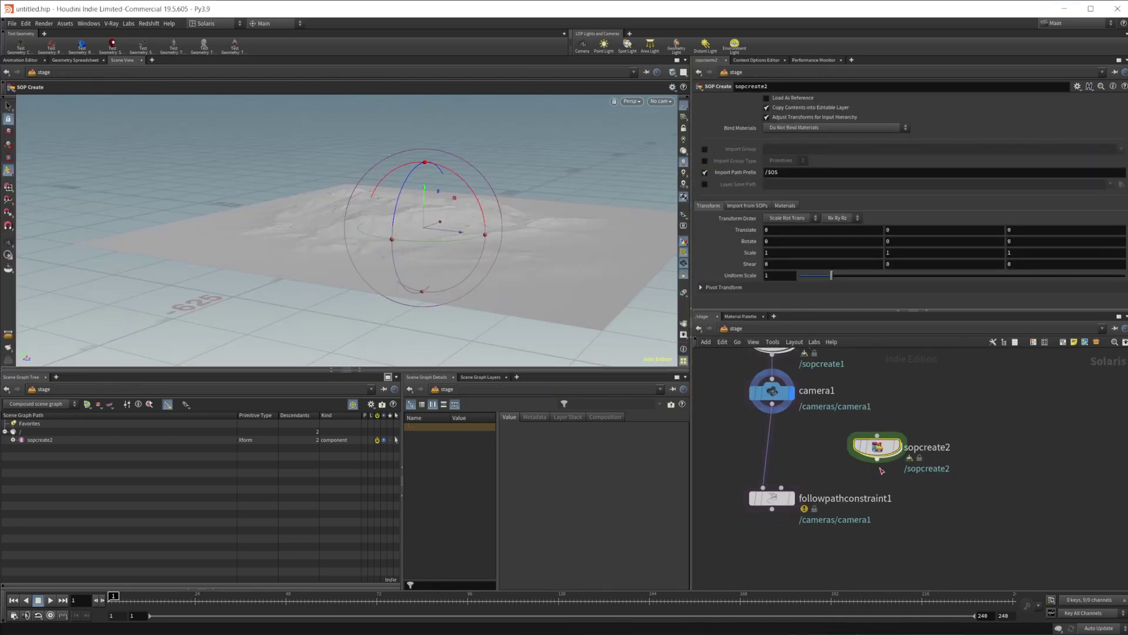
{"action": "left_click_drag", "start_coordinate": [877, 460], "coordinate": [781, 487]}
{"action": "left_click", "coordinate": [789, 496]}
{"action": "left_click", "coordinate": [774, 501]}
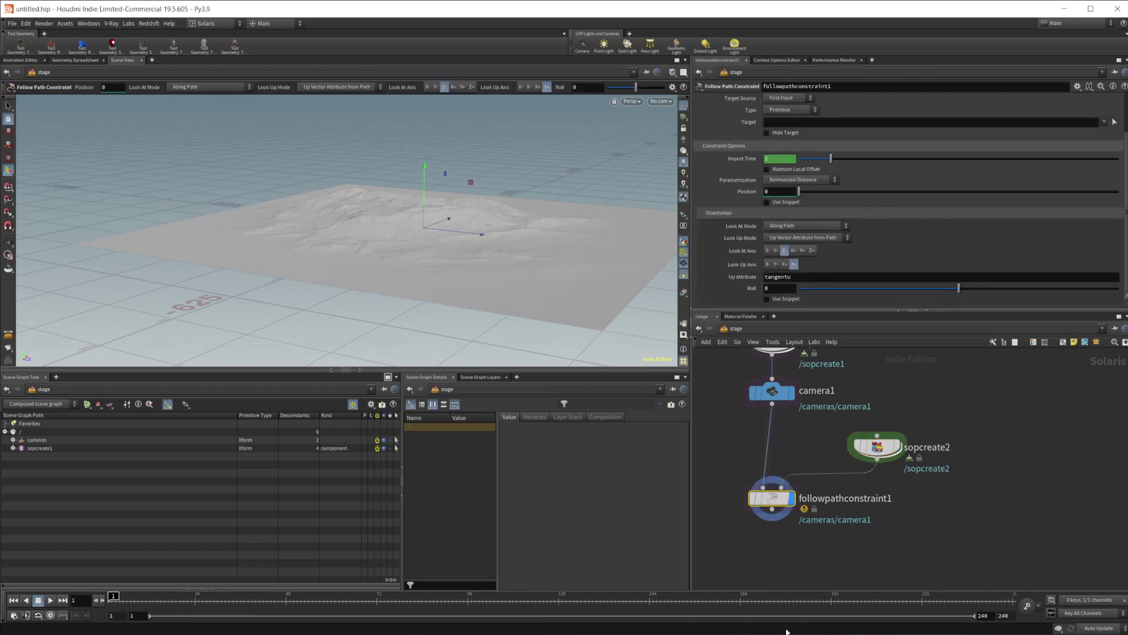
{"action": "left_click_drag", "start_coordinate": [772, 503], "coordinate": [772, 519]}
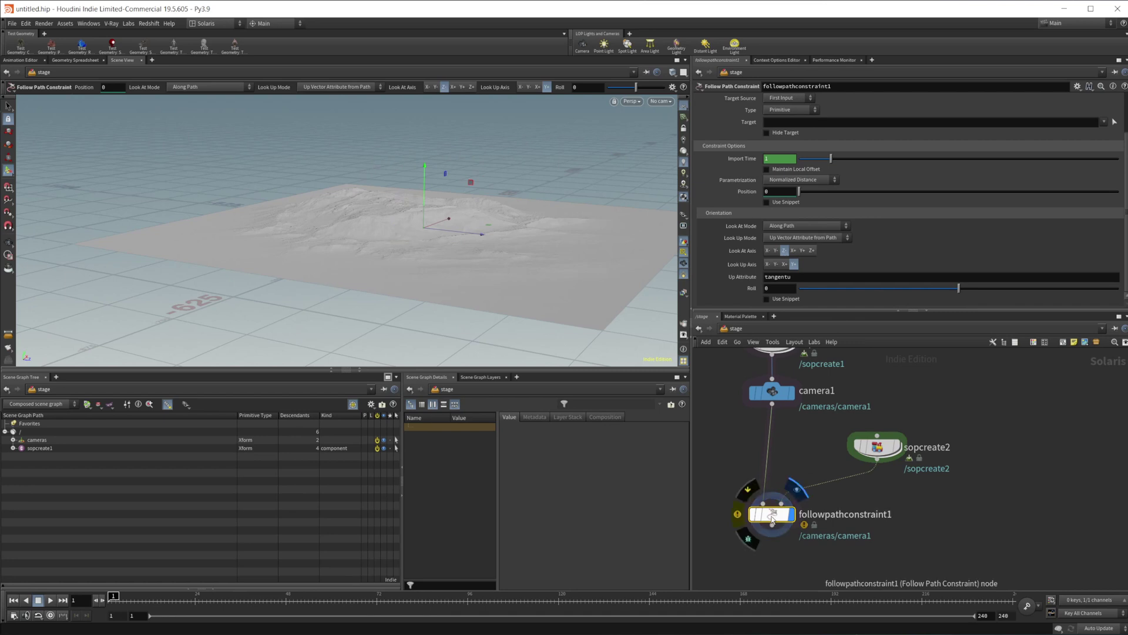
Set the Follow Path Constraint's source primitive to the camera1 node
{"action": "scroll", "coordinate": [837, 181], "scroll_direction": "up", "scroll_amount": 3}
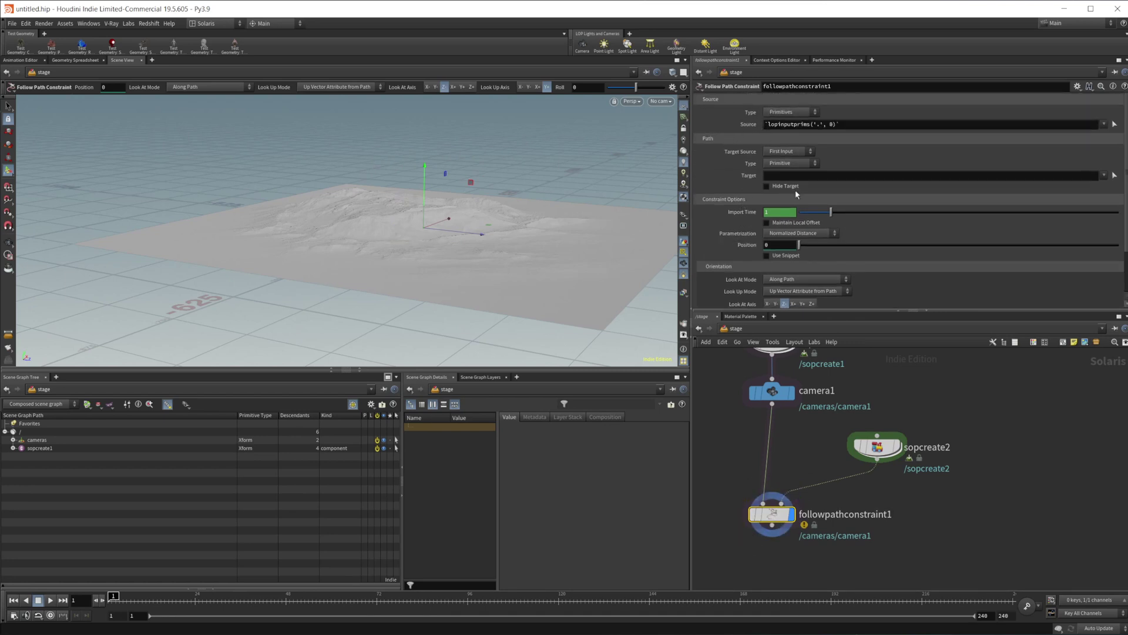
{"action": "mouse_move", "coordinate": [781, 394]}
{"action": "left_click_drag", "start_coordinate": [781, 394], "coordinate": [821, 253]}
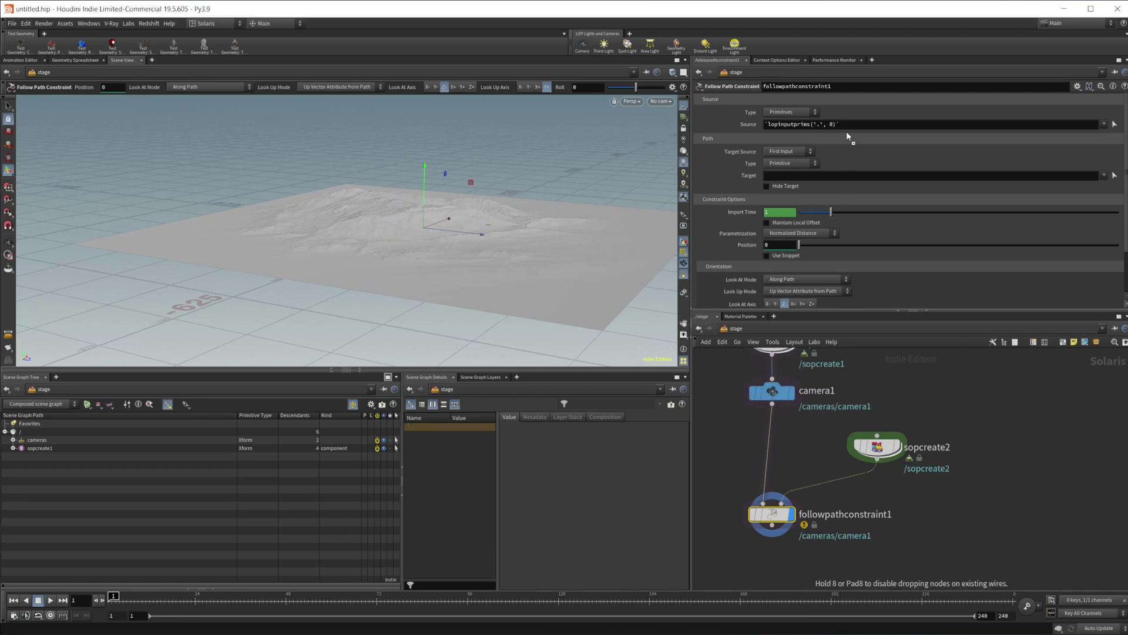
{"action": "left_click_drag", "start_coordinate": [846, 135], "coordinate": [844, 126]}
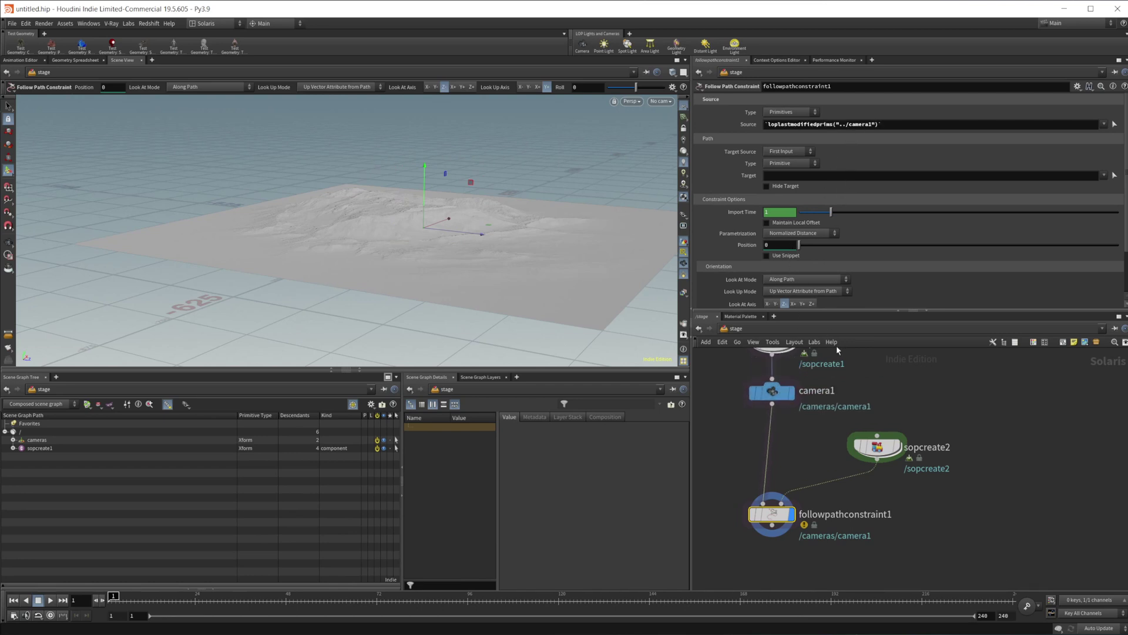
Set the constraint's Target Source to Second Input and use sopcreate2 as the target primitive
{"action": "left_click", "coordinate": [788, 151]}
{"action": "left_click", "coordinate": [791, 168]}
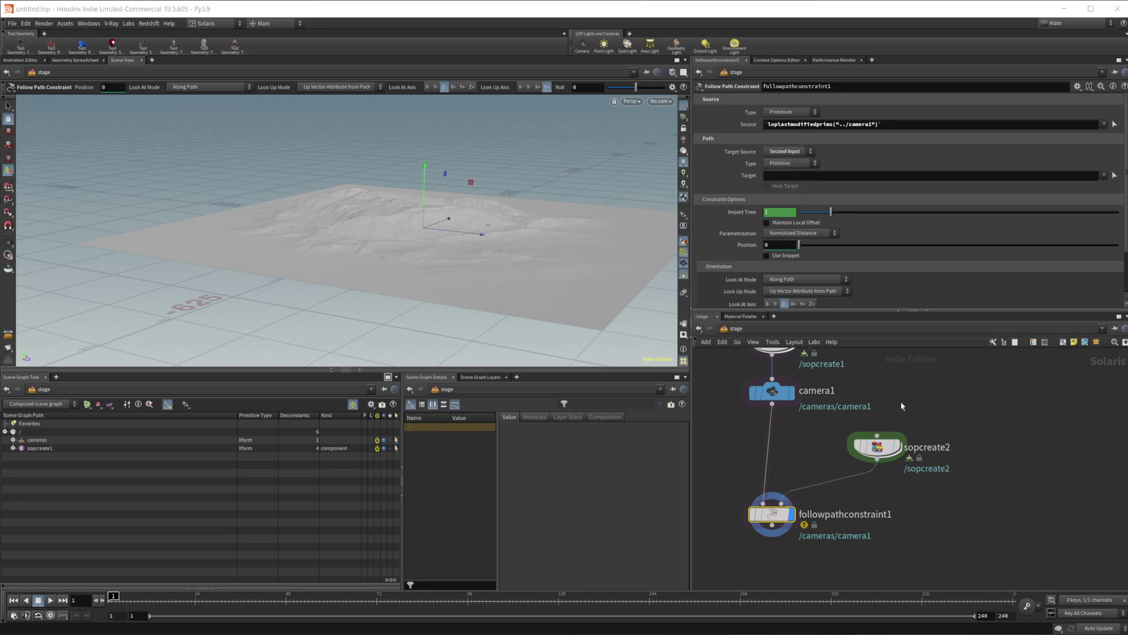
{"action": "left_click_drag", "start_coordinate": [875, 447], "coordinate": [858, 183]}
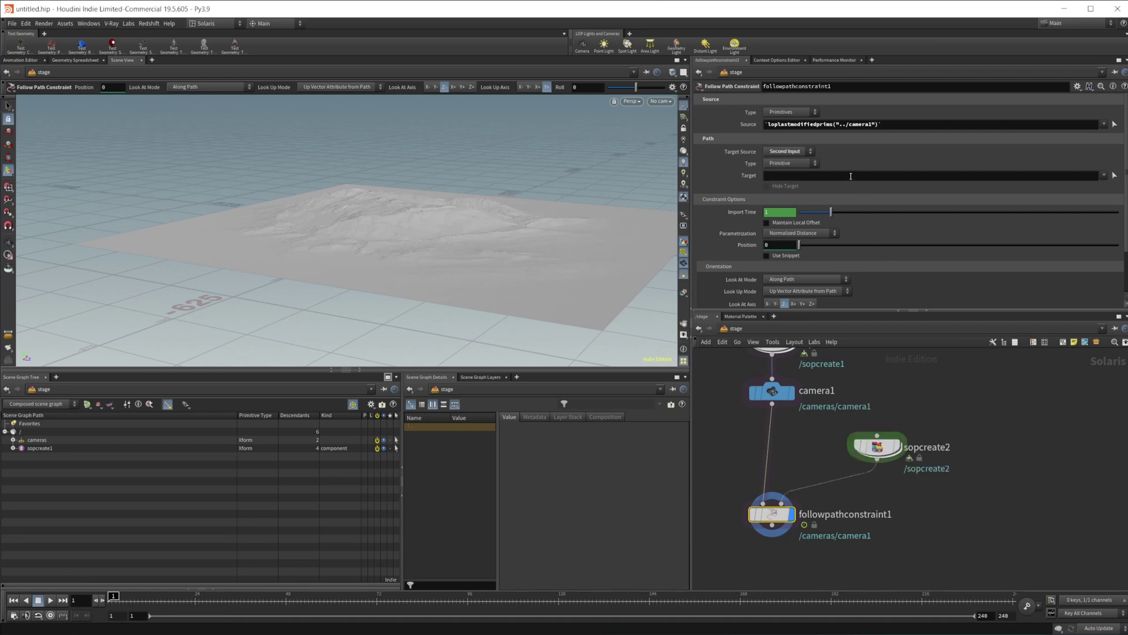
Look through camera1 and scrub it along the path, setting the constraint's Position to about 0.137
{"action": "left_click", "coordinate": [652, 102]}
{"action": "left_click", "coordinate": [676, 121]}
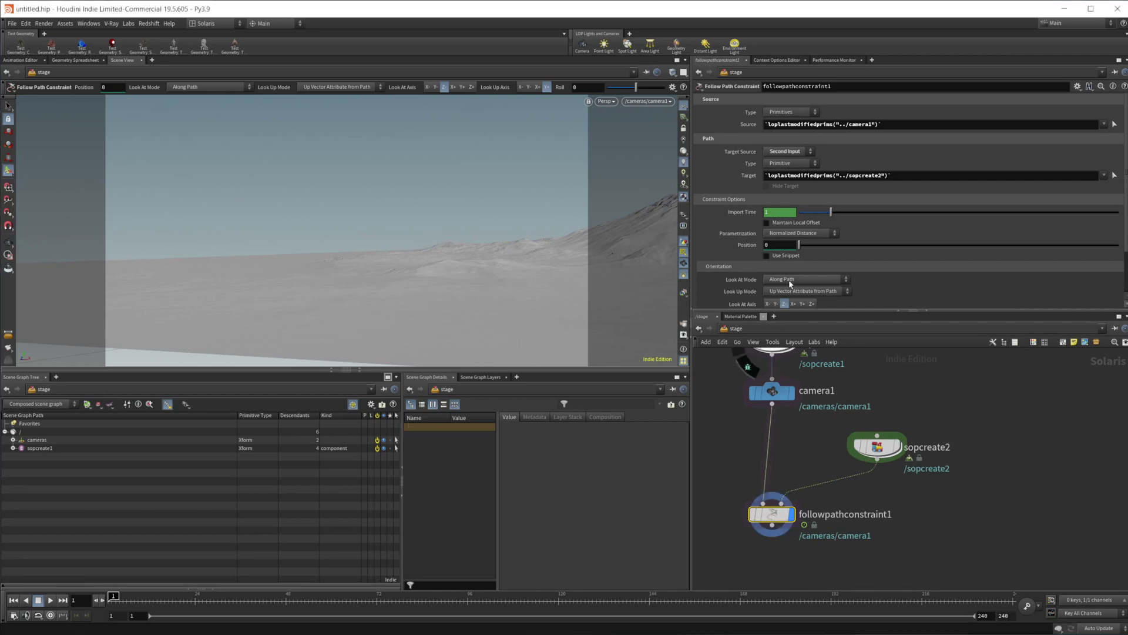
{"action": "left_click_drag", "start_coordinate": [801, 246], "coordinate": [992, 329]}
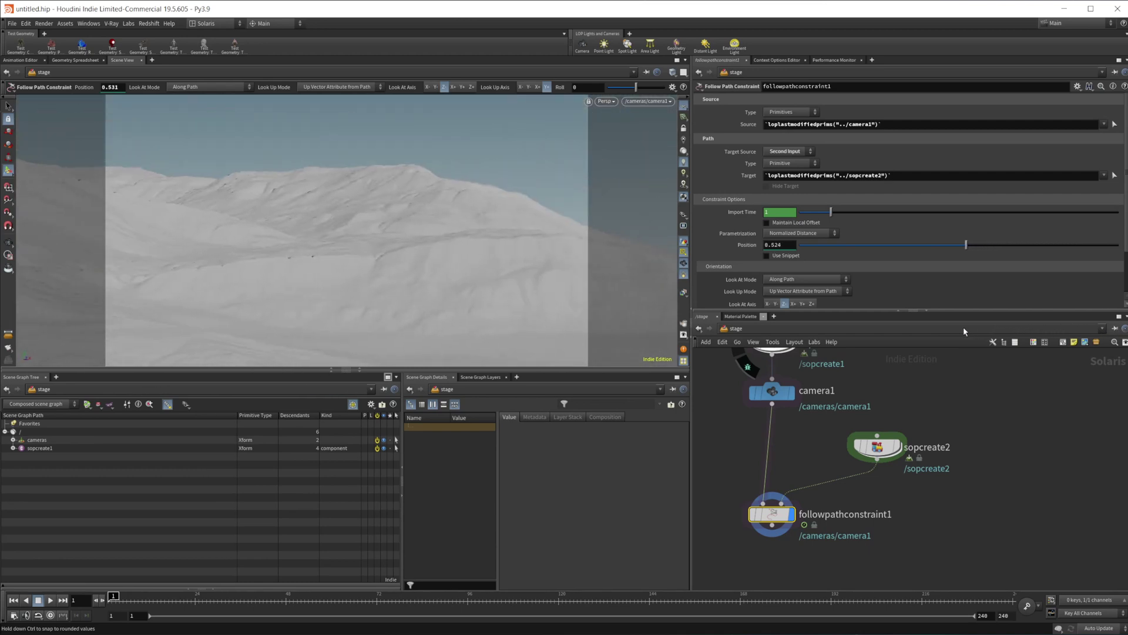
{"action": "left_click_drag", "start_coordinate": [964, 331], "coordinate": [773, 335]}
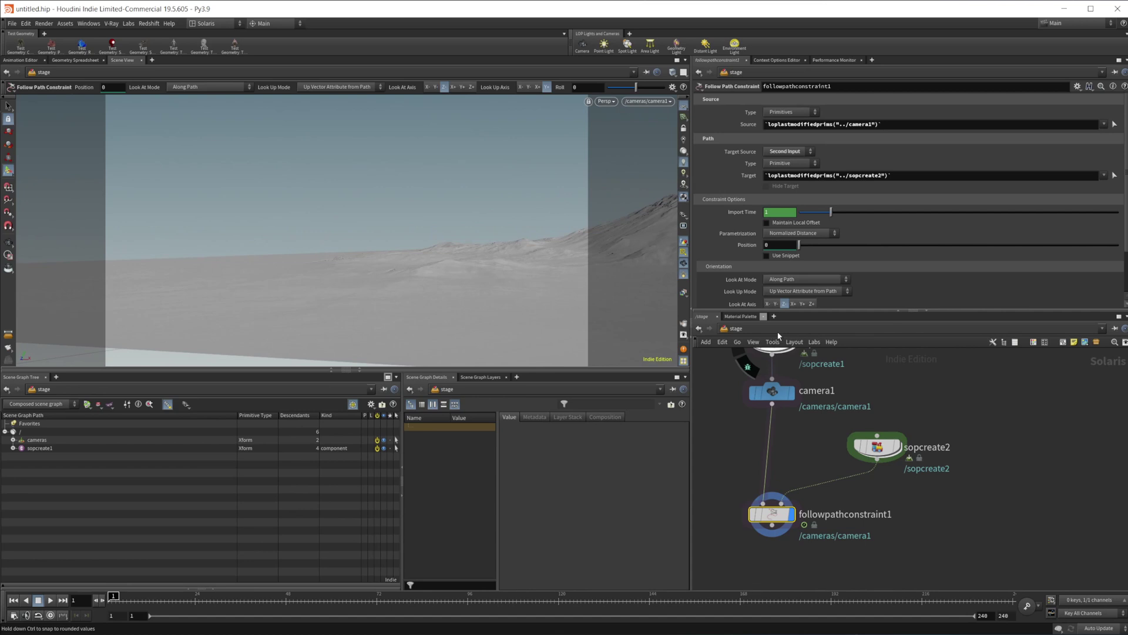
{"action": "left_click_drag", "start_coordinate": [781, 331], "coordinate": [843, 335]}
Try the other Look At Axis directions on the path constraint and return to Z-
{"action": "scroll", "coordinate": [717, 286], "scroll_direction": "down", "scroll_amount": 3}
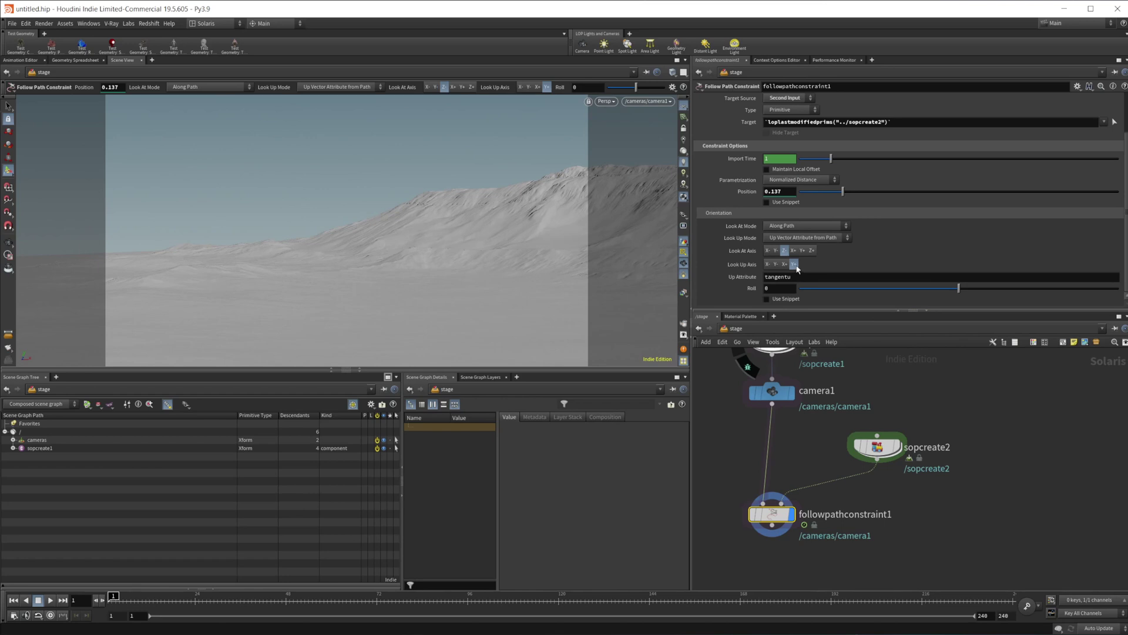
{"action": "left_click", "coordinate": [775, 252]}
{"action": "left_click", "coordinate": [767, 250]}
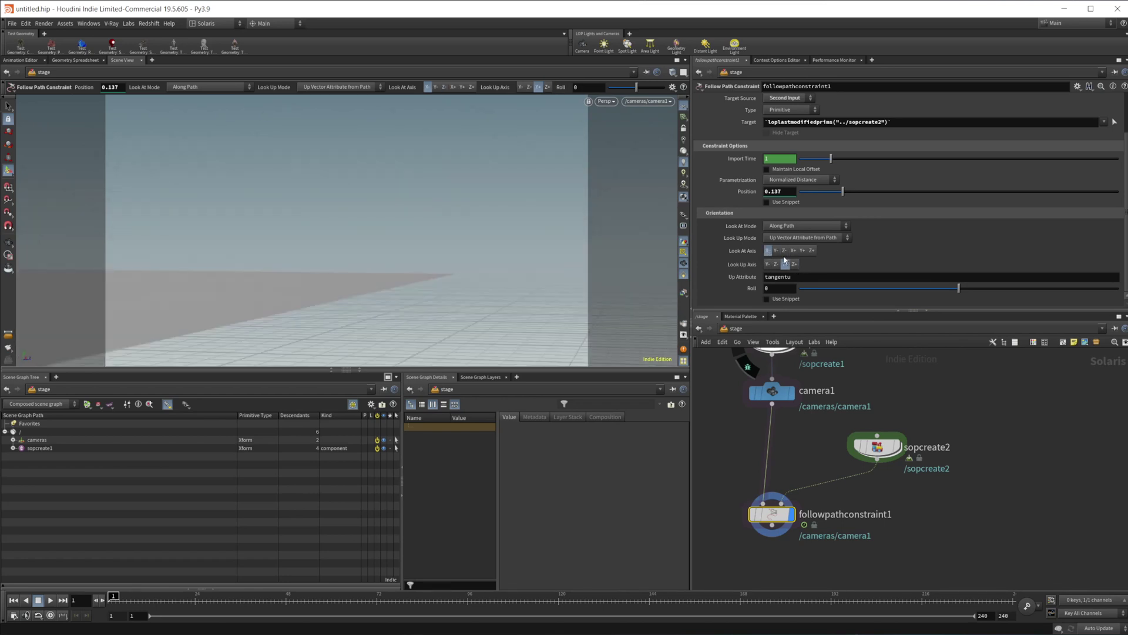
{"action": "left_click", "coordinate": [792, 251]}
{"action": "left_click", "coordinate": [802, 251]}
{"action": "left_click", "coordinate": [811, 250]}
{"action": "left_click", "coordinate": [784, 250]}
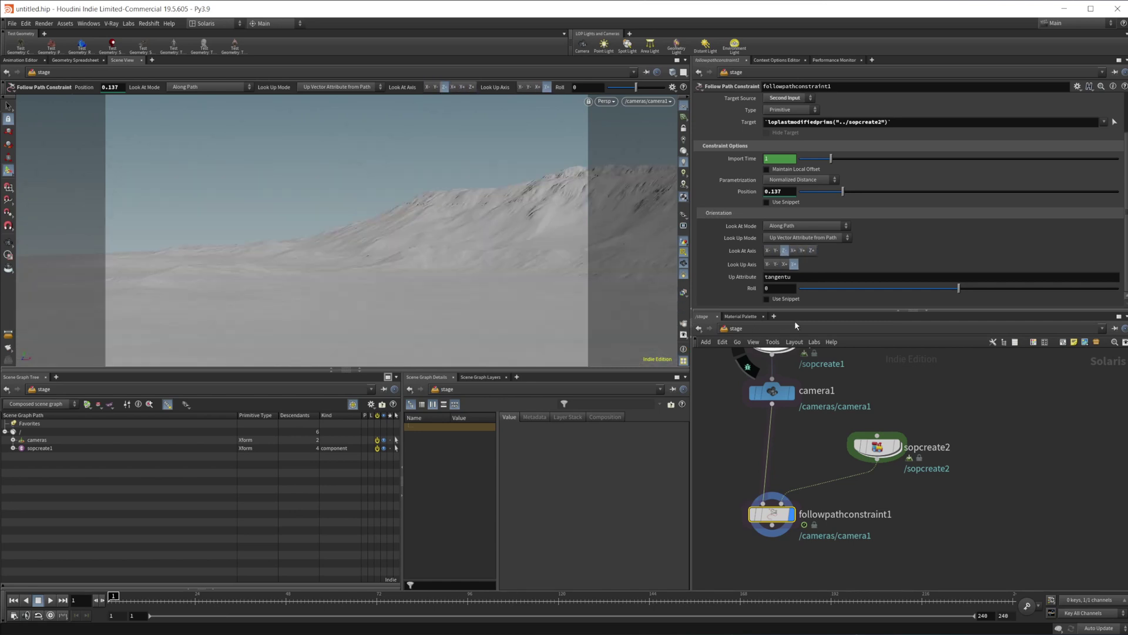
Try the other Look Up Axis directions and a different roll, then restore Y+ and a roll of 0
{"action": "left_click", "coordinate": [784, 264]}
{"action": "left_click", "coordinate": [775, 263]}
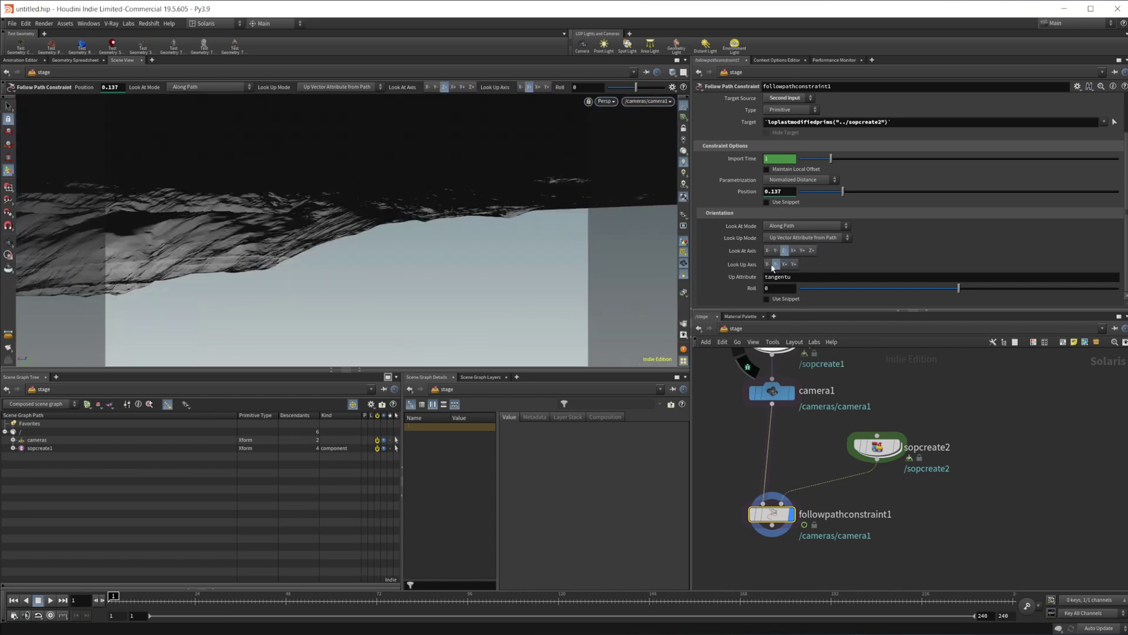
{"action": "left_click", "coordinate": [766, 264]}
{"action": "left_click", "coordinate": [794, 264]}
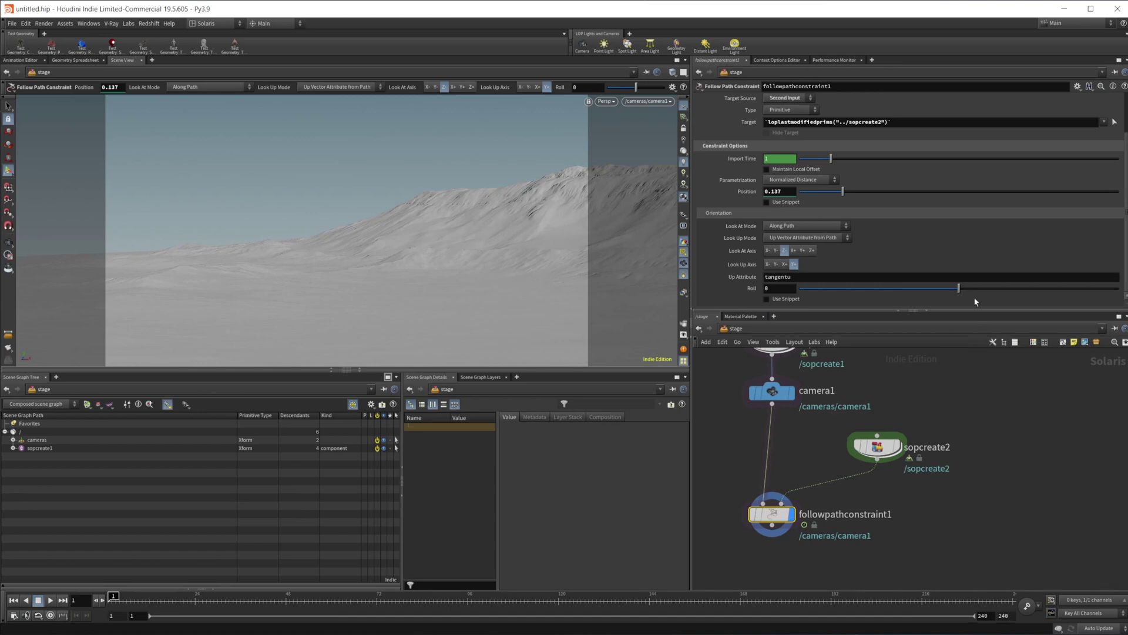
{"action": "left_click_drag", "start_coordinate": [959, 288], "coordinate": [928, 289]}
{"action": "middle_click", "coordinate": [739, 288], "text": "ctrl"}
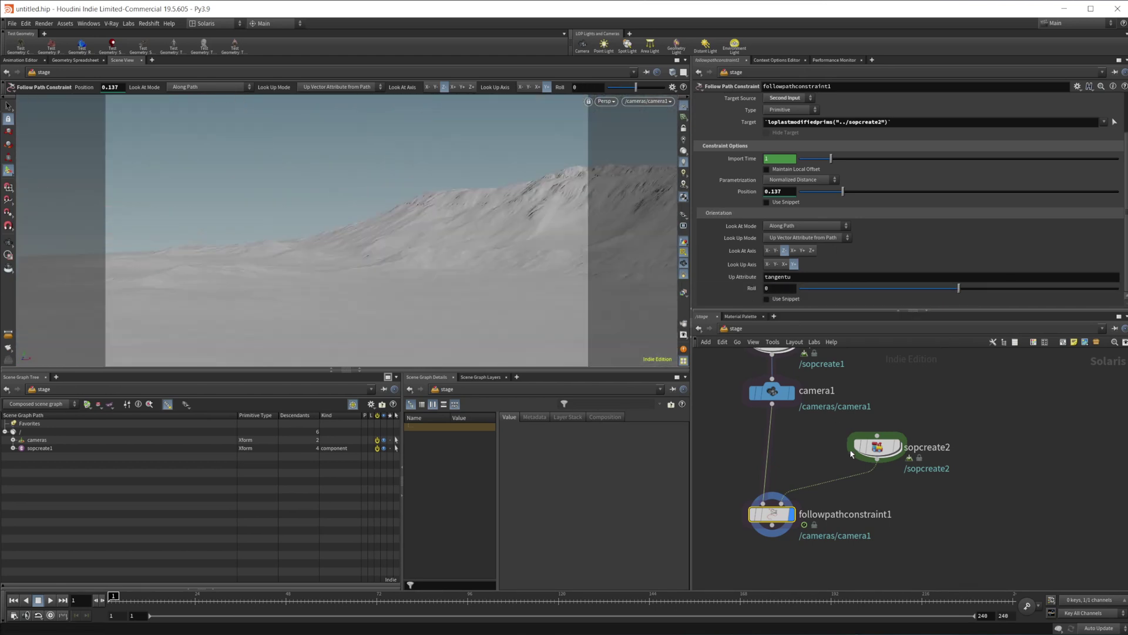